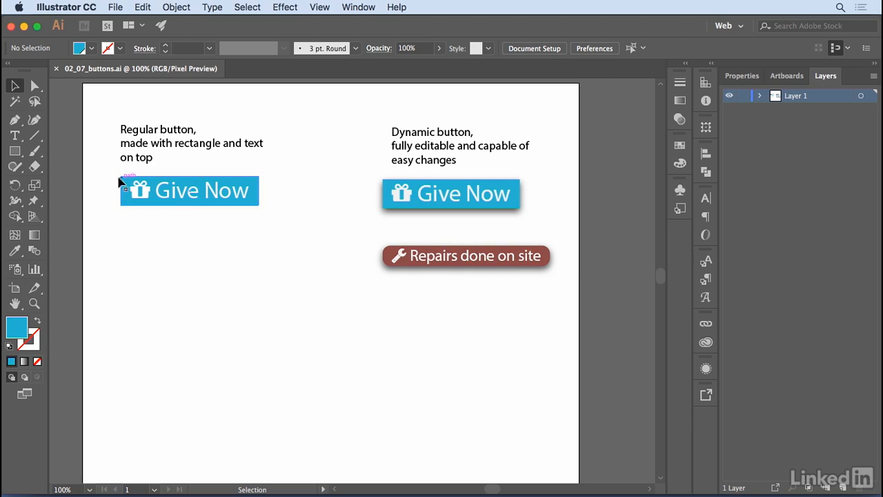
Step: Duplicate the regular Give Now button below the original and change the copy's text to "Give Right Now"
drag(113, 177, 230, 259)
click(236, 292)
key(t)
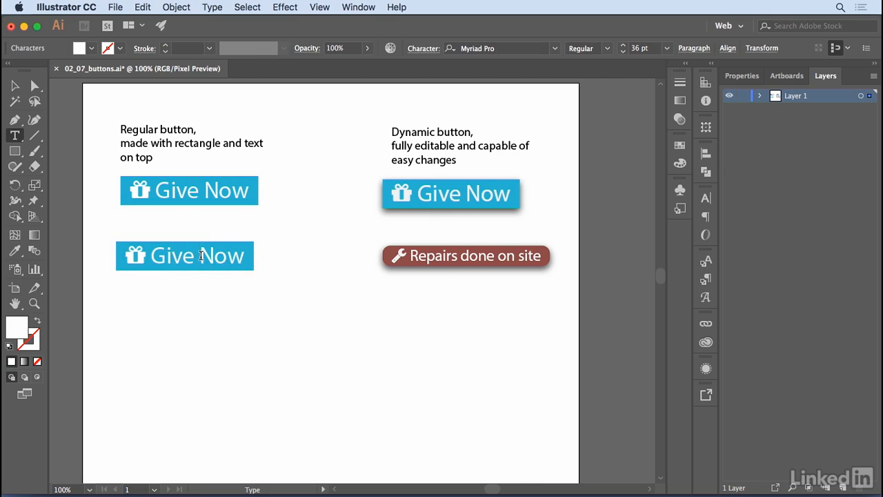
double_click(201, 255)
text(Right)
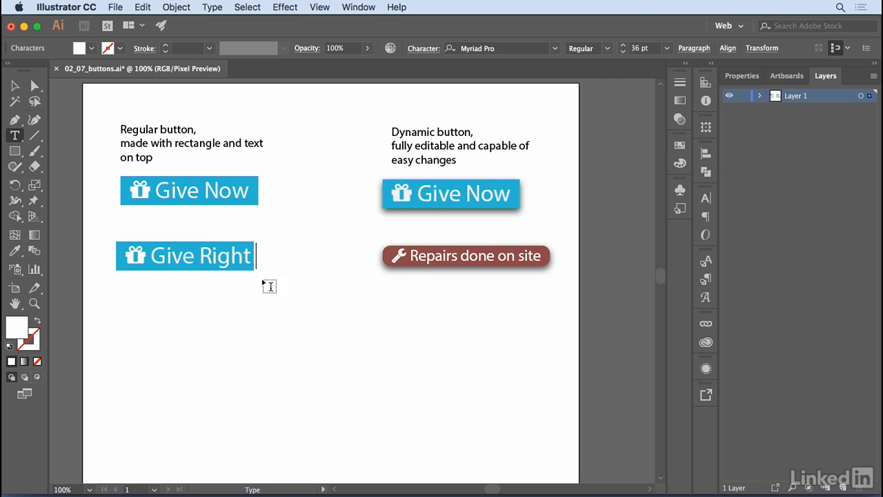
key(Escape)
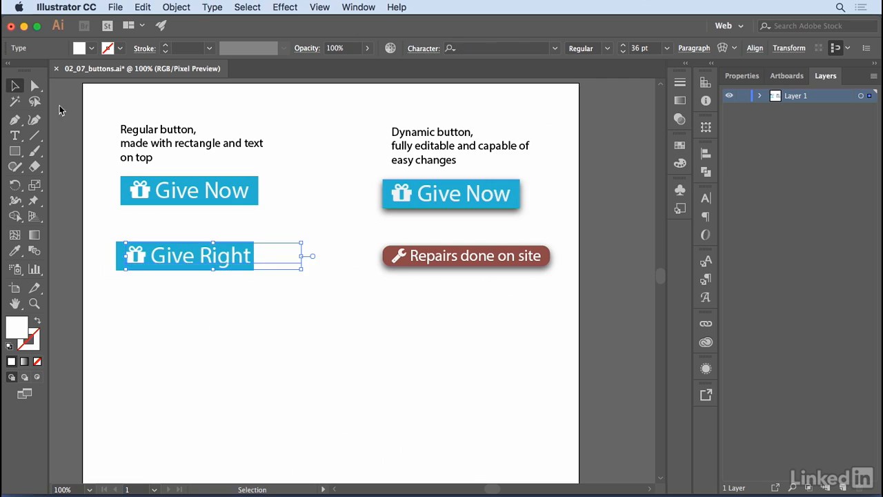
Step: Widen the blue rectangle of the copied regular button so that it spans the whole "Give Right Now" text
click(119, 261)
drag(253, 256, 309, 257)
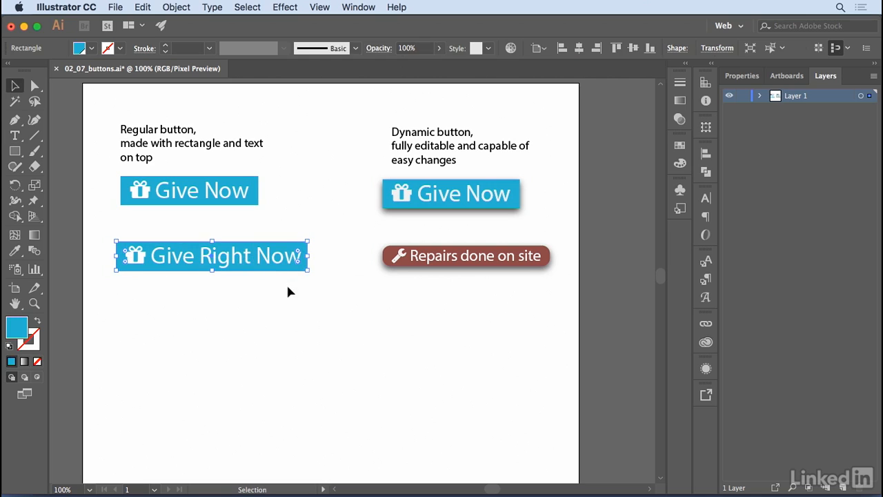
click(314, 289)
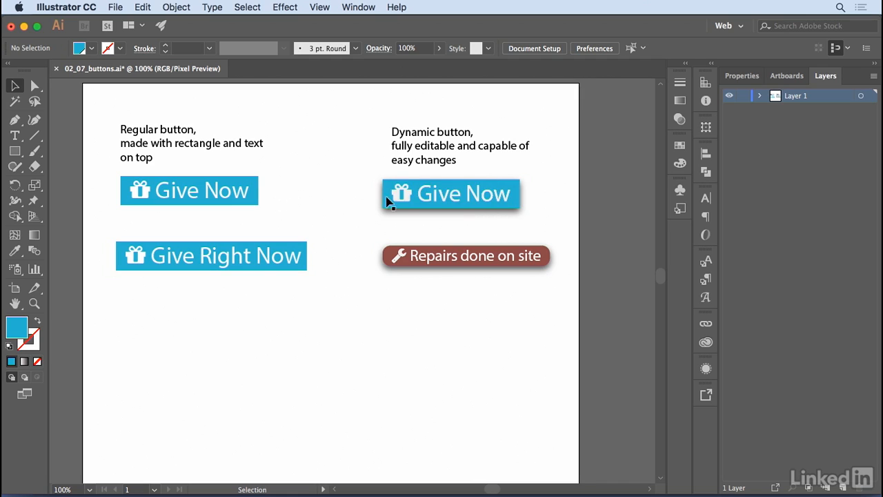
Step: Change the text of the blue dynamic button to "Give Right Now" and deselect it
double_click(473, 194)
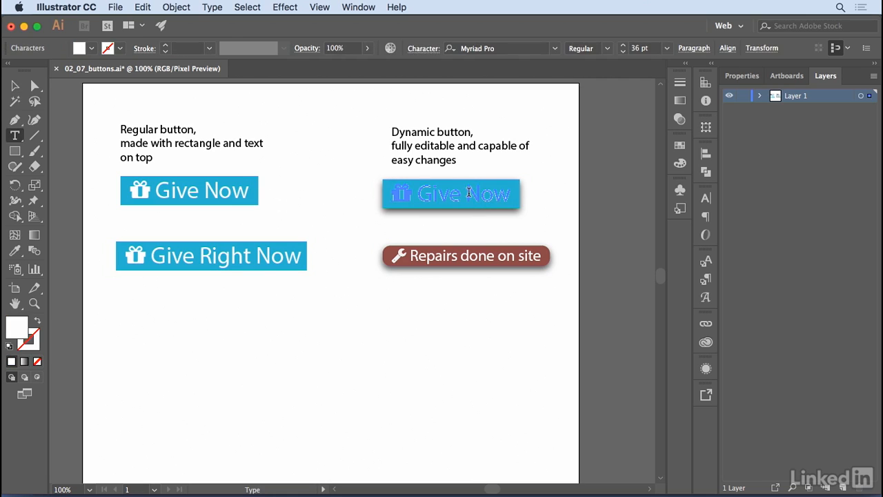
text(Right)
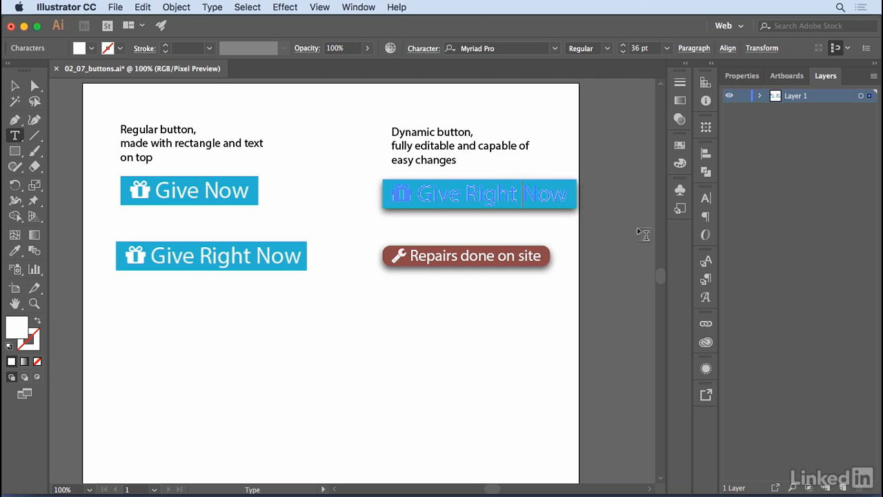
click(18, 90)
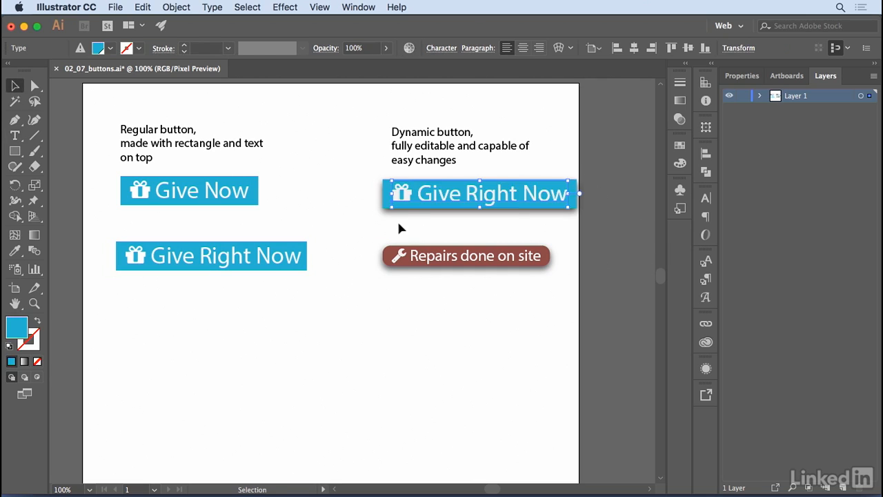
click(614, 230)
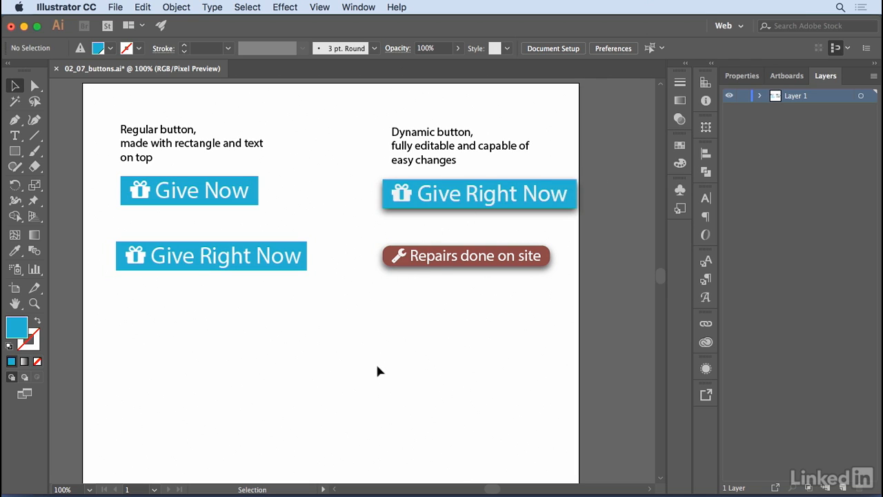
Step: Display the glyphs of the FontAwesome font and look through its icons
key(space)
drag(349, 352, 337, 311)
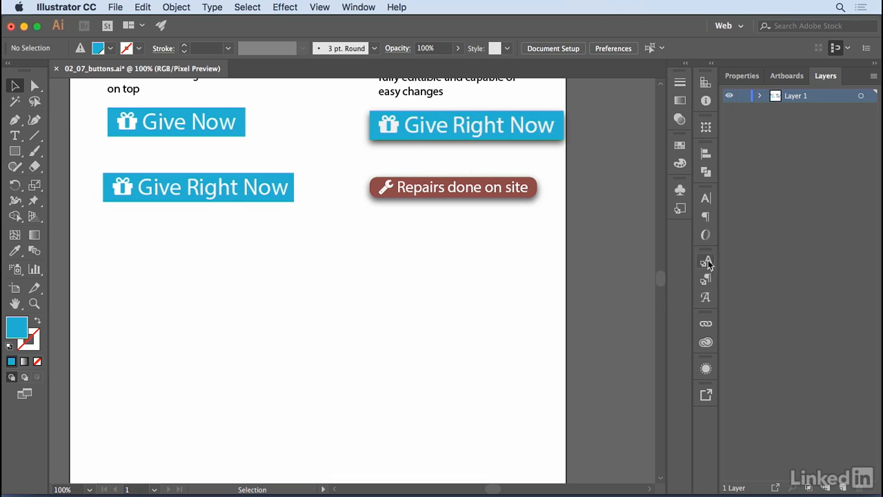
click(705, 301)
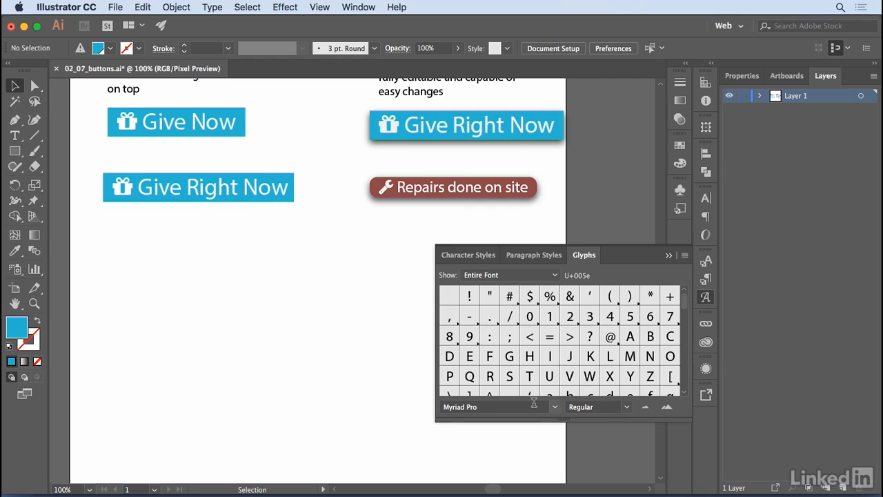
click(515, 407)
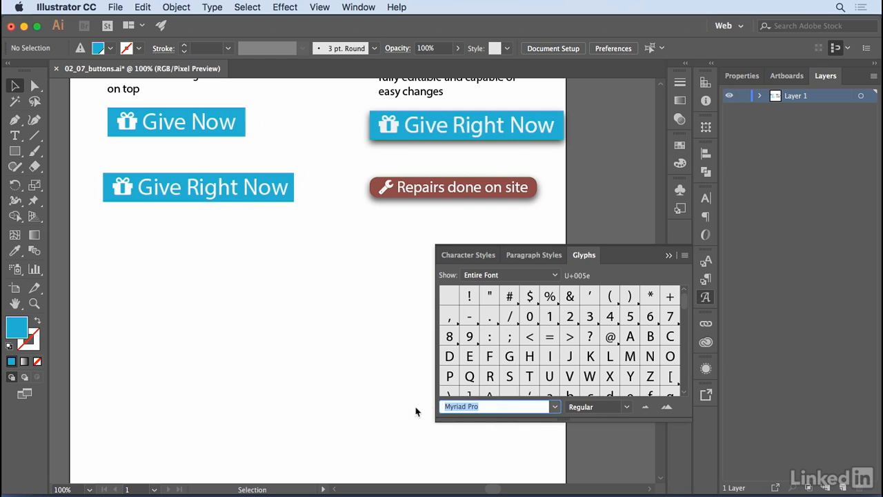
text(FontAwesome)
key(Return)
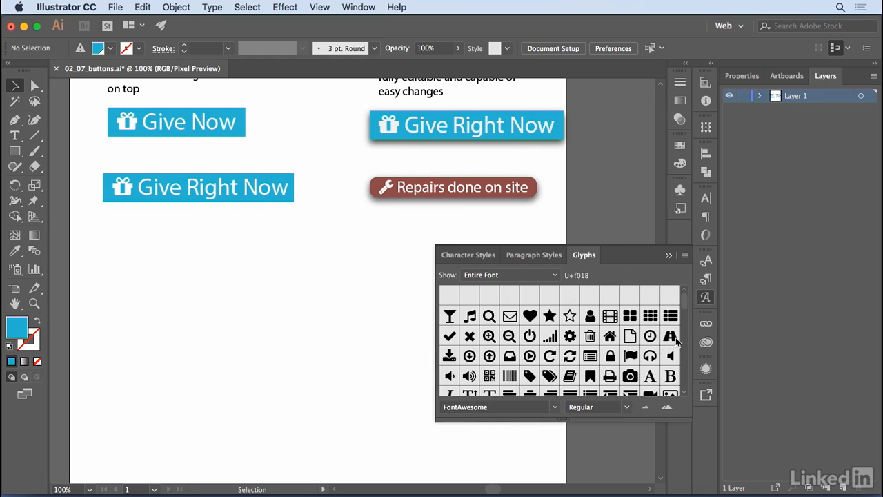
scroll(686, 309, down, 1)
drag(687, 310, 677, 332)
scroll(624, 388, up, 15)
Step: Create a point text in the empty area below the buttons and insert the FontAwesome heart glyph at its start
click(14, 135)
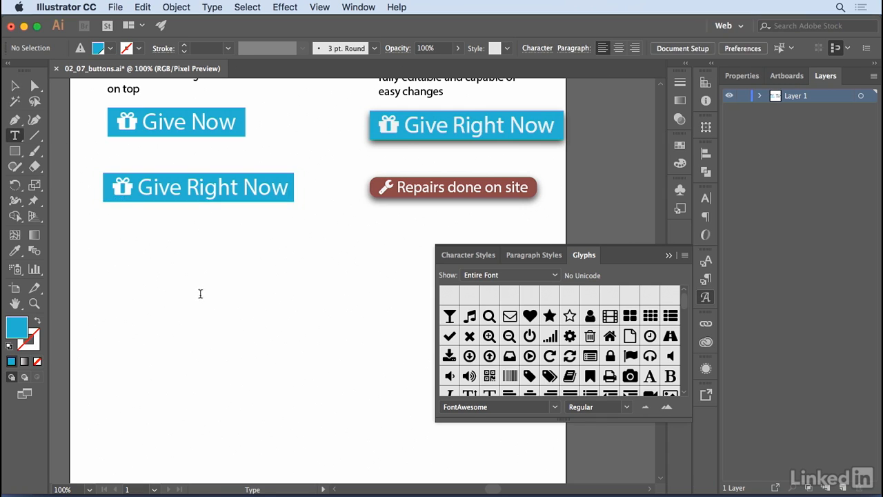
click(201, 294)
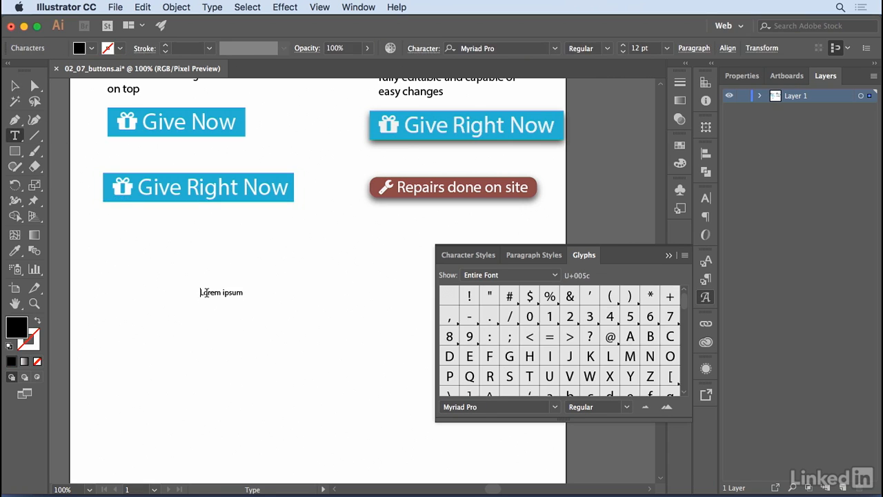
click(529, 406)
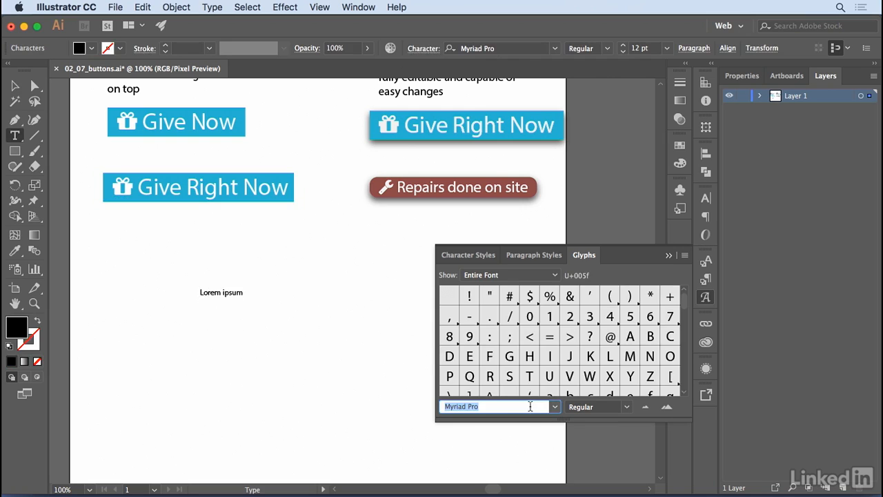
text(FontAwesome)
key(Return)
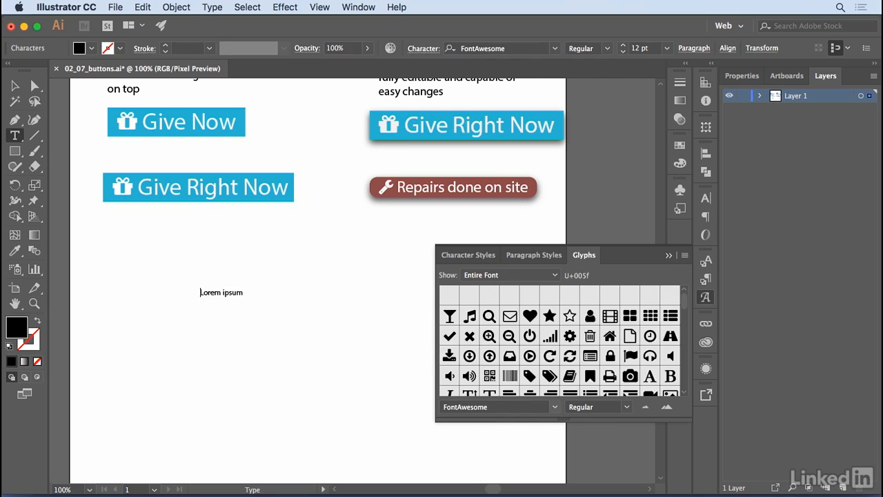
double_click(530, 316)
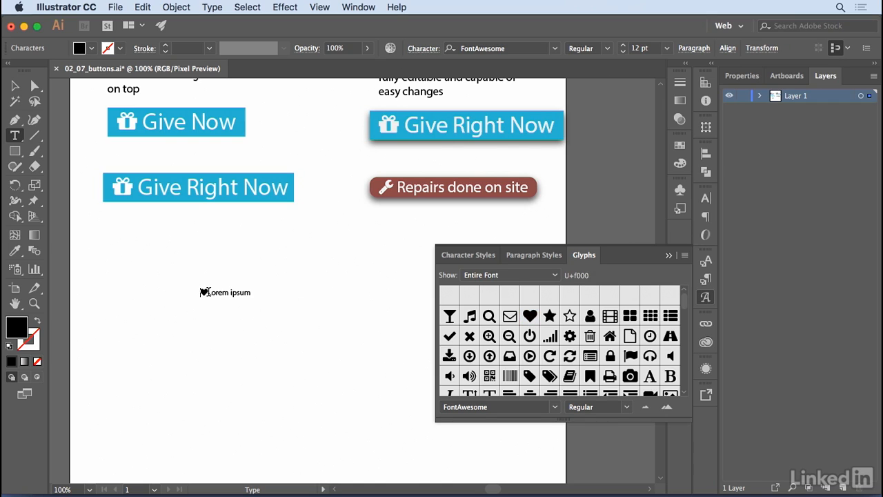
Step: Replace the Lorem ipsum placeholder with "I love it!" and put a space between it and the heart
drag(209, 292, 269, 293)
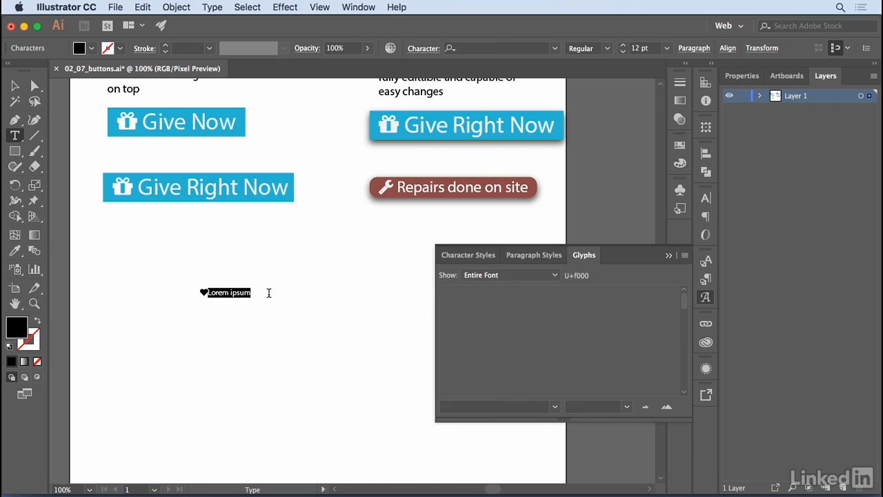
key(BackSpace)
text(I love)
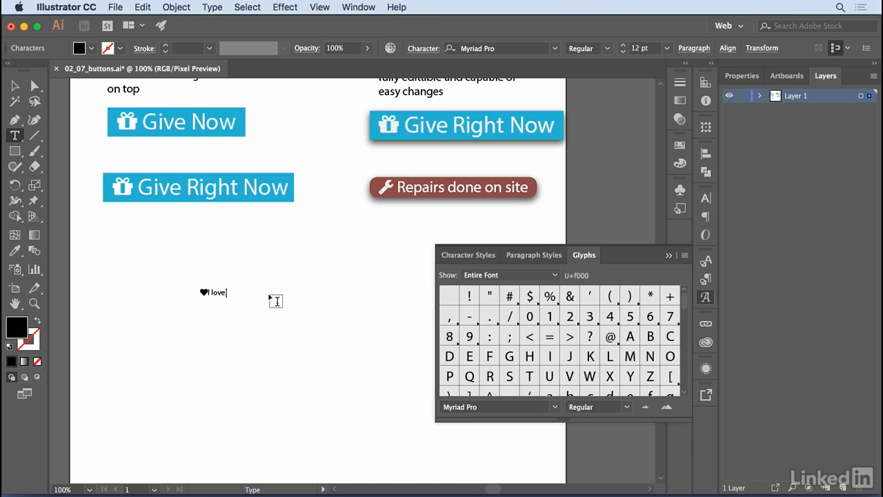
text( it!)
click(209, 292)
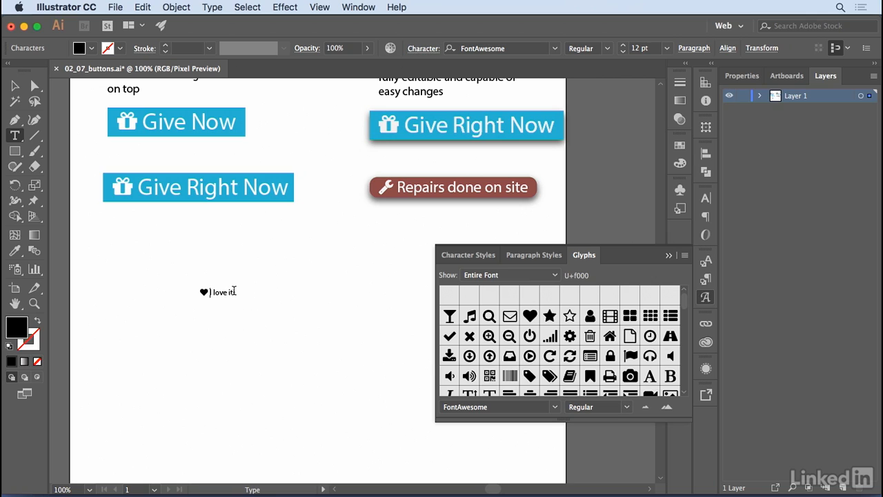
Step: Set the font of the words "I love it!" to Oregano, leaving out the heart glyph
drag(235, 291, 210, 292)
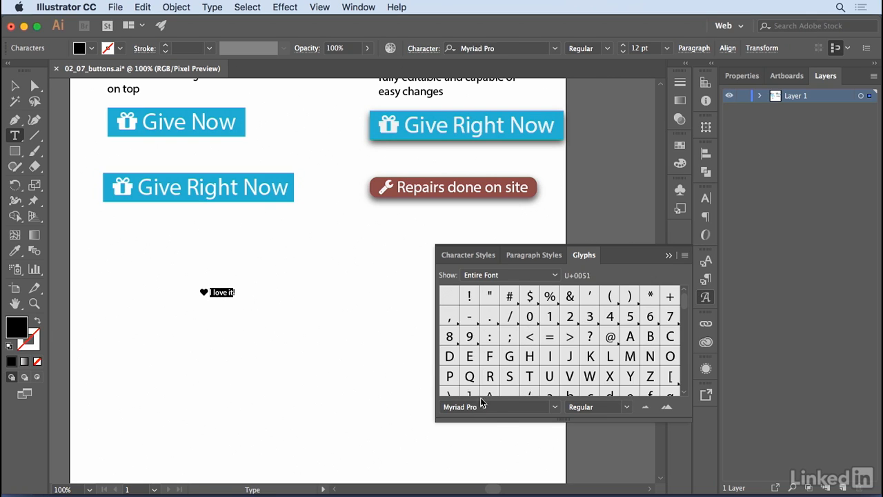
click(555, 407)
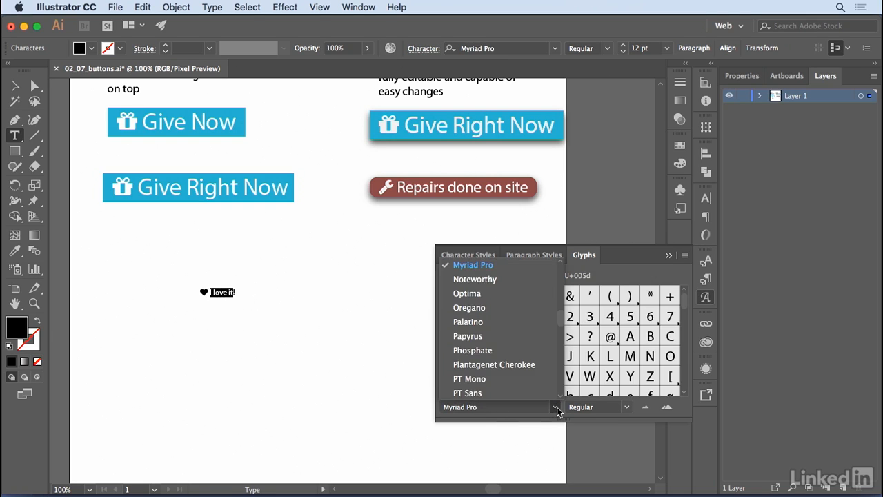
click(485, 307)
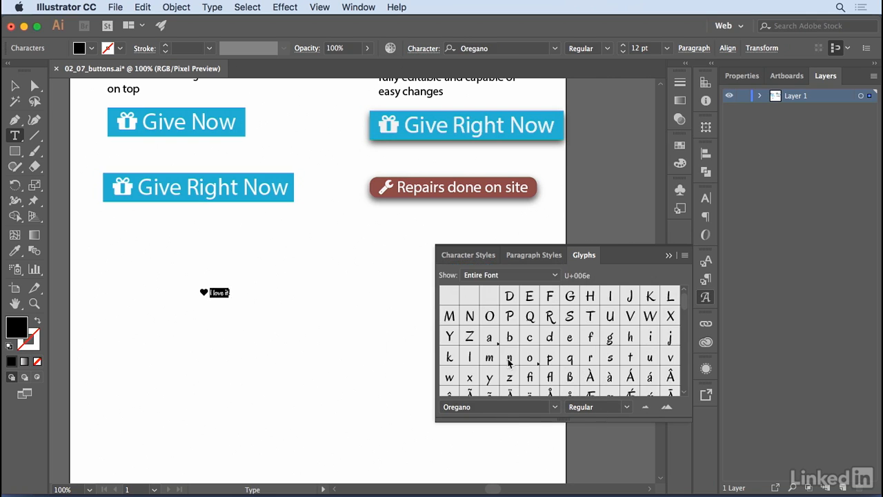
Step: Set the font size of the heart and the whole "I love it!" text to 24 pt
click(667, 48)
click(238, 297)
drag(201, 292, 241, 293)
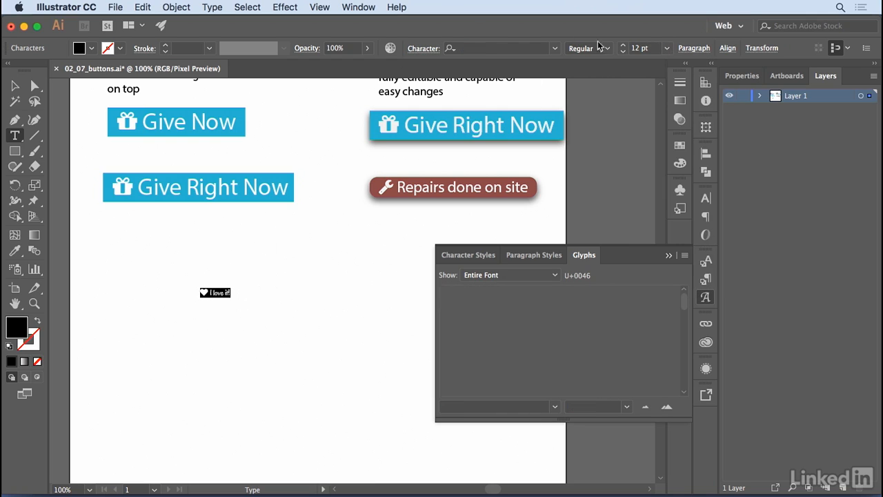
click(666, 48)
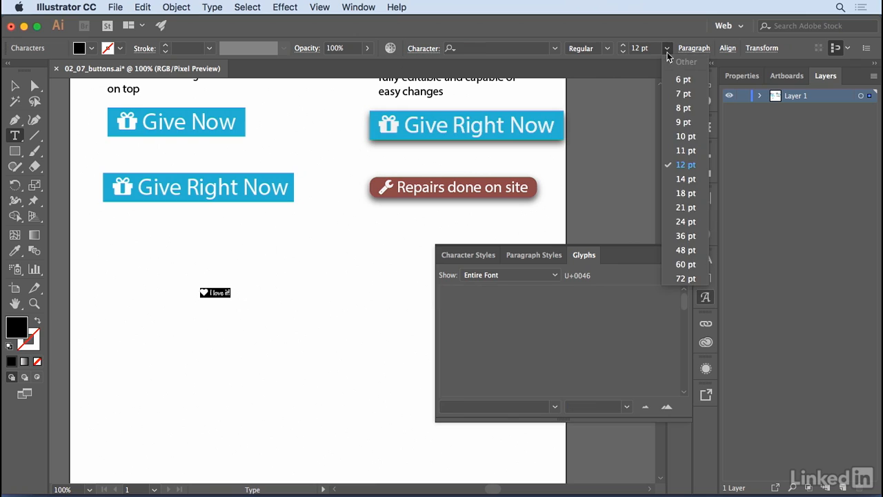
click(690, 221)
key(Escape)
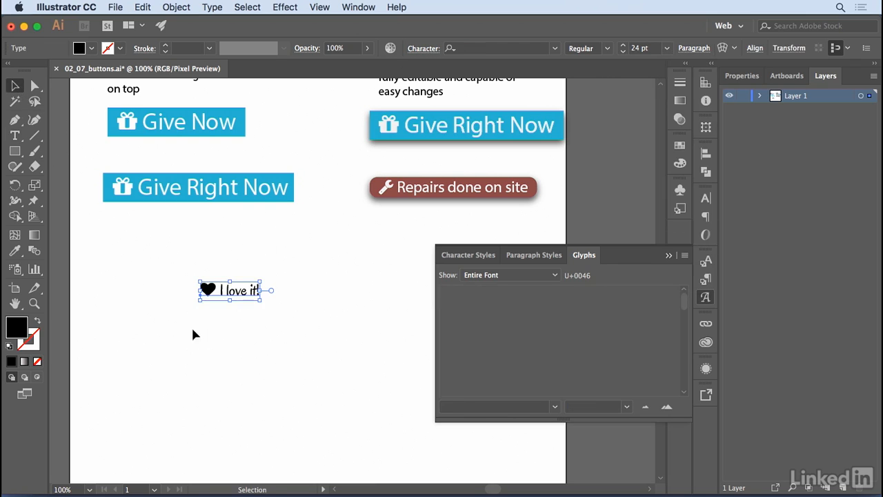
Step: Move the heart text up and left, closer beneath the copied regular button, and put the glyph list away
click(278, 310)
drag(227, 297, 182, 274)
click(668, 256)
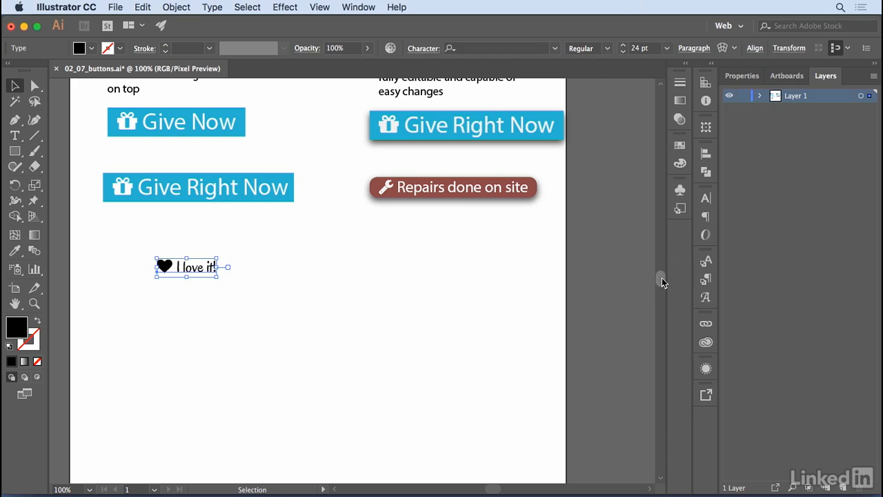
Step: Add a new fill to the heart text at type object level in its appearance and colour it bright blue
click(706, 370)
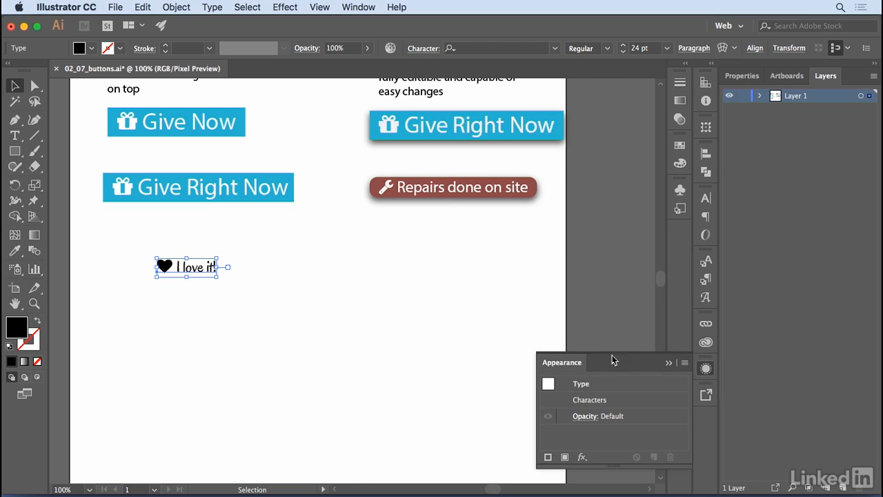
drag(612, 353, 599, 246)
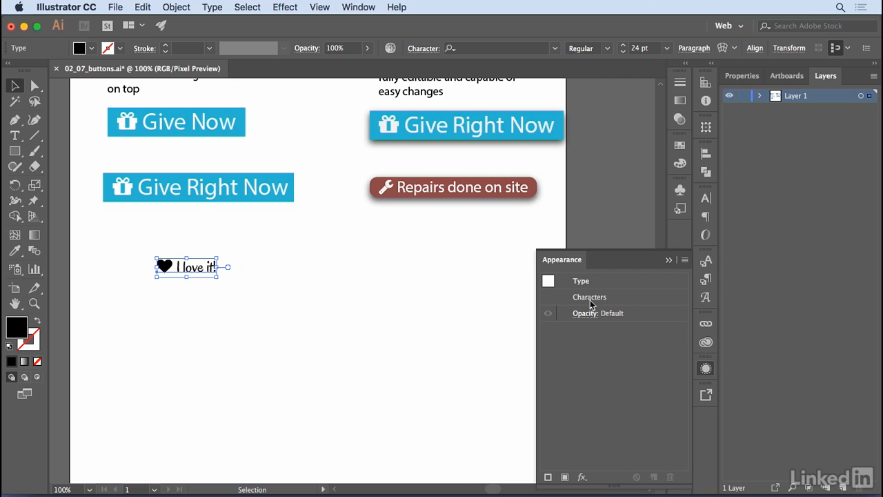
click(584, 281)
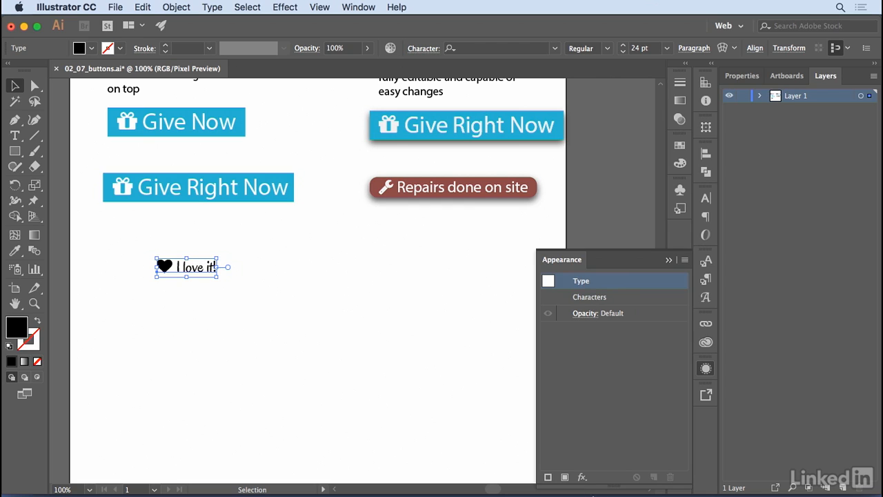
click(564, 477)
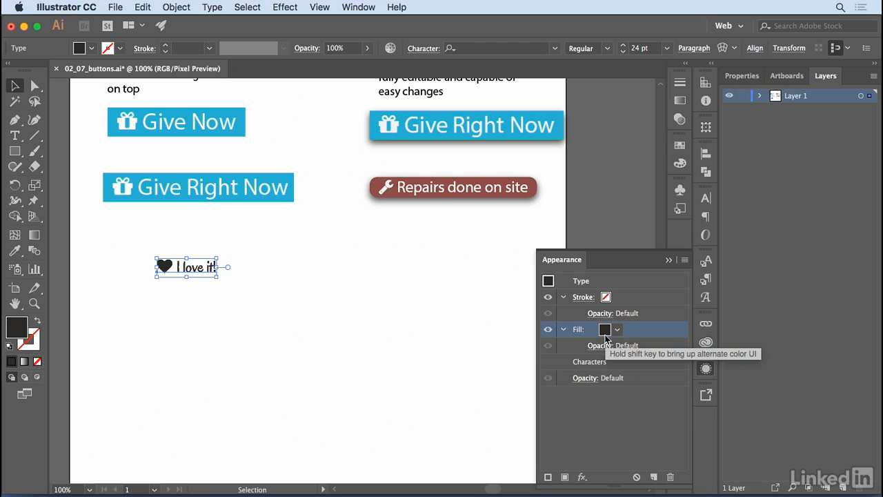
click(615, 332)
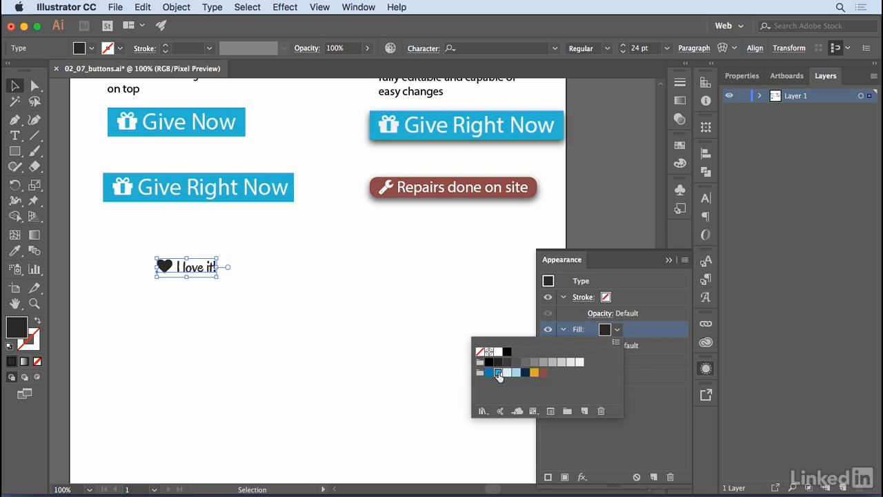
click(499, 373)
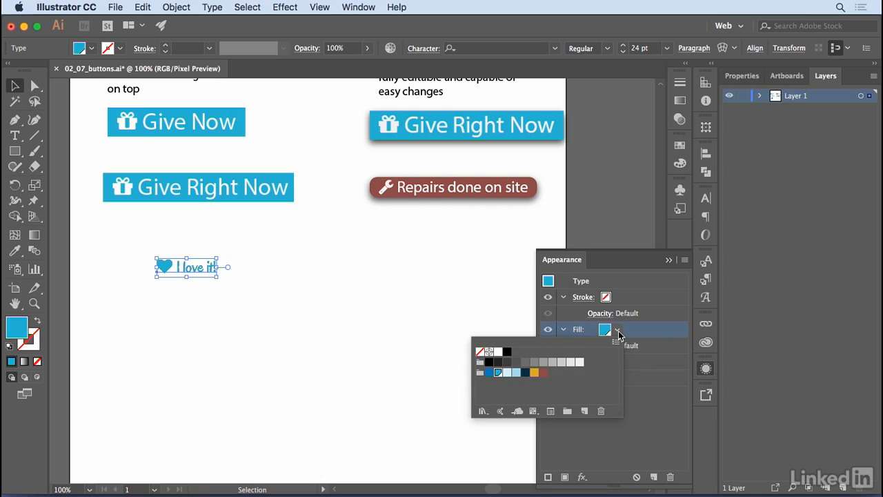
click(643, 337)
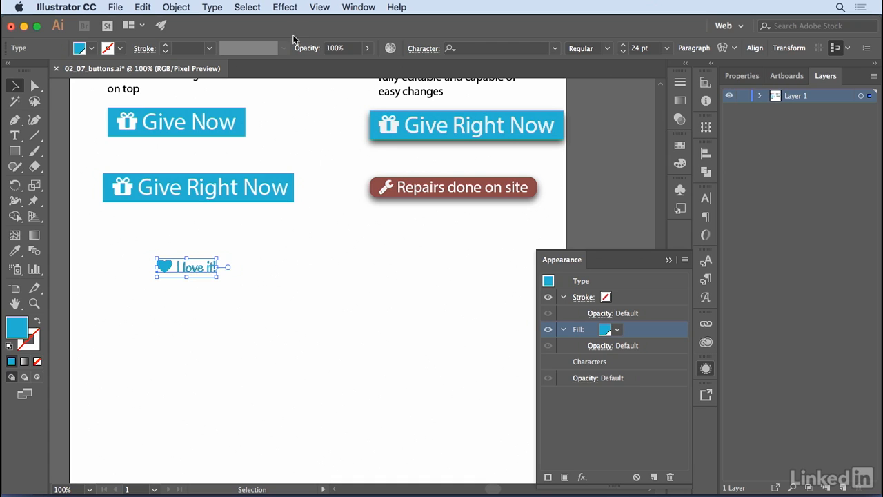
Step: Add a Rounded Rectangle shape effect with relative sizing to the heart text's blue fill, previewed, with 6 px extra height
click(287, 9)
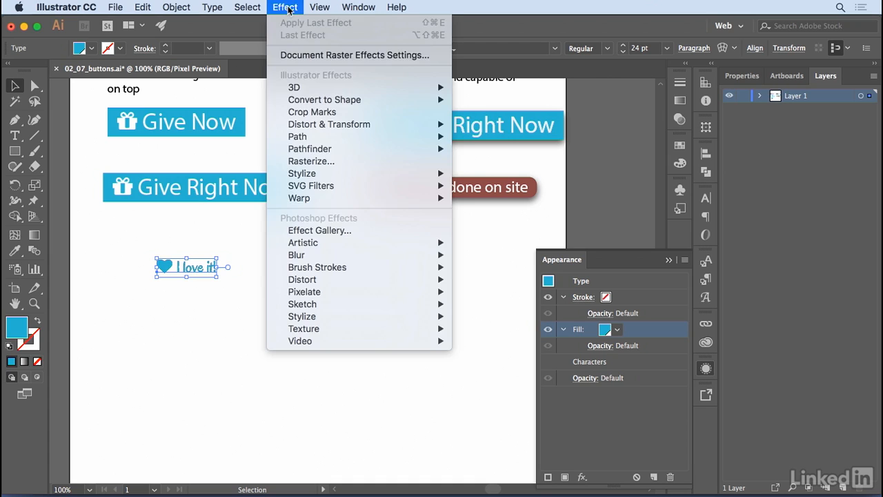
mouse_move(313, 103)
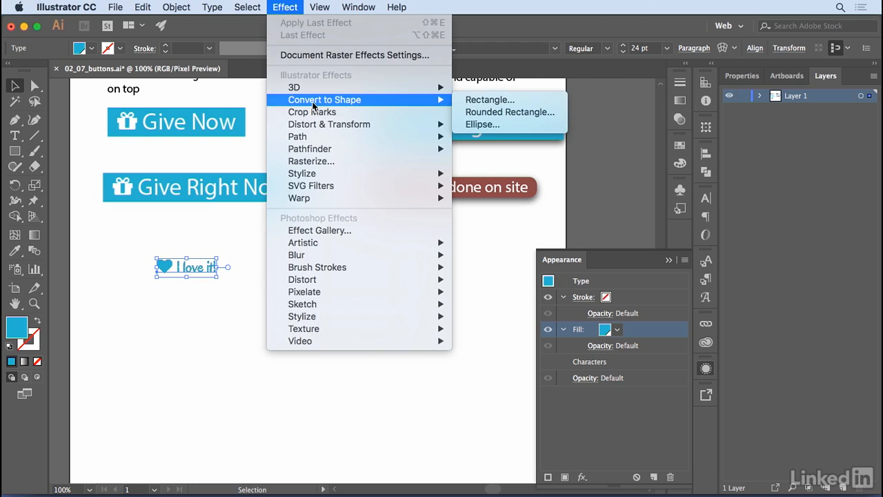
click(511, 112)
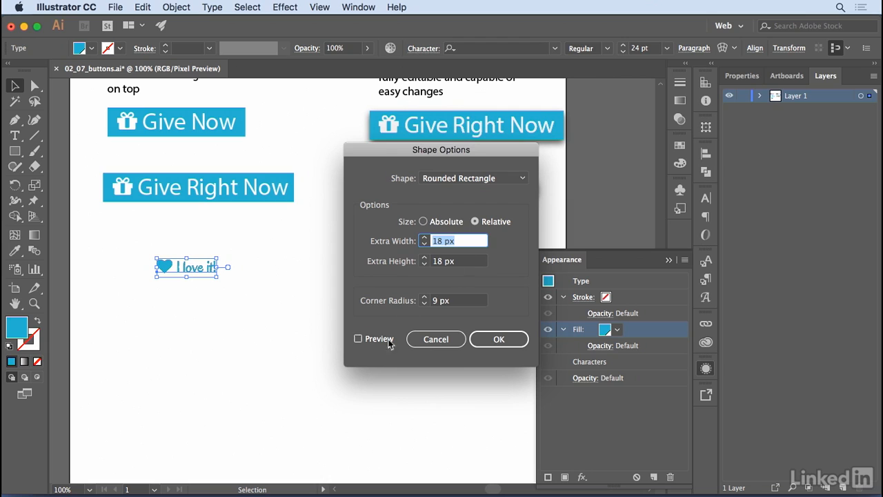
click(358, 338)
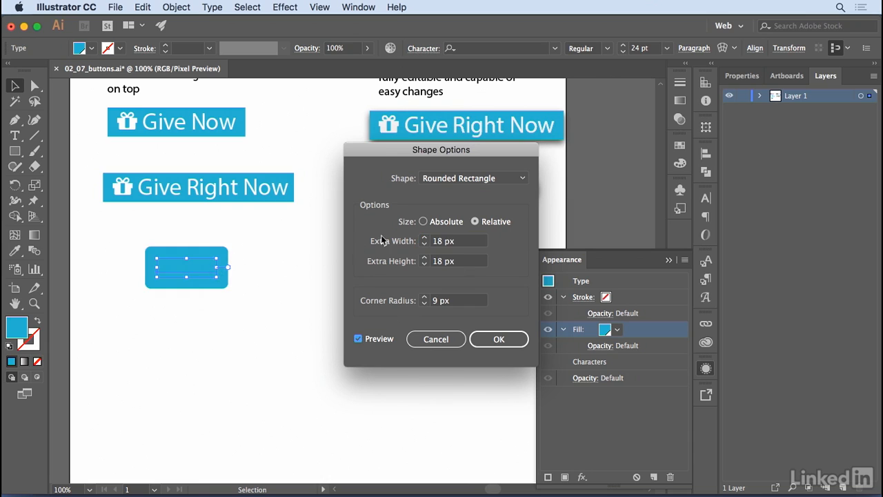
click(424, 265)
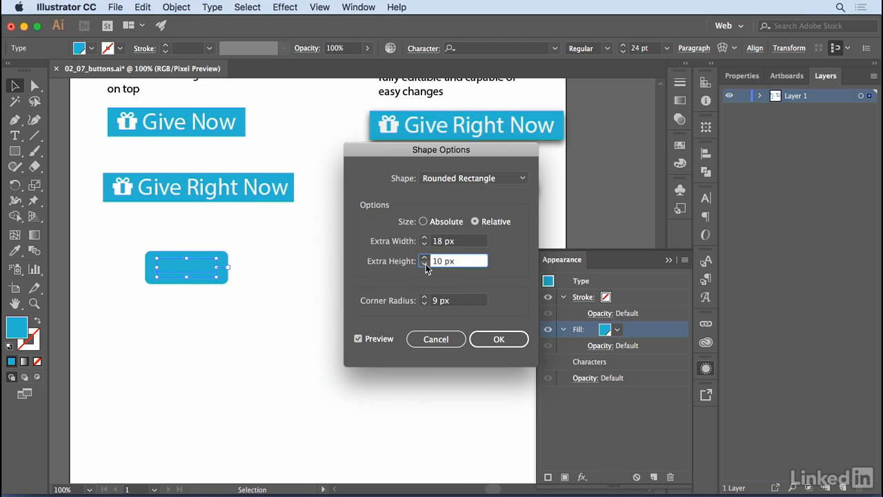
click(425, 265)
click(425, 264)
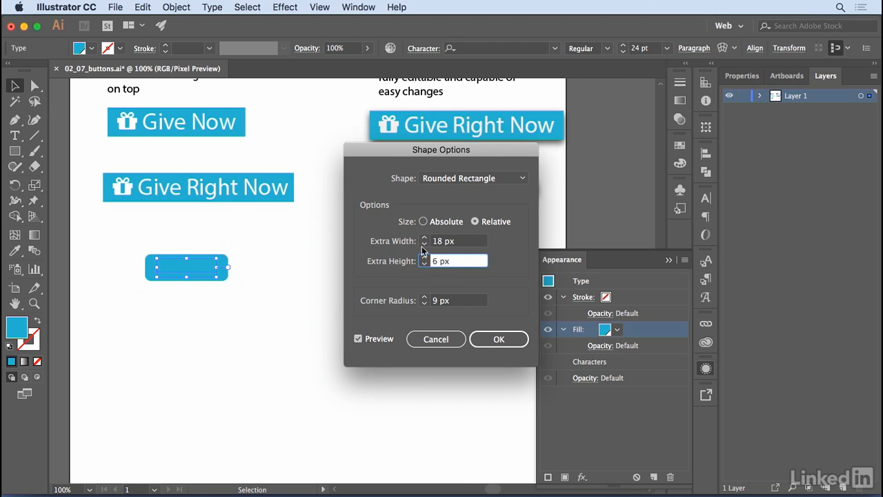
Step: Reduce the rounded rectangle's extra width to about 13 px, set its corner radius to 12 px, and apply the effect
click(424, 244)
click(424, 244)
click(424, 245)
click(424, 244)
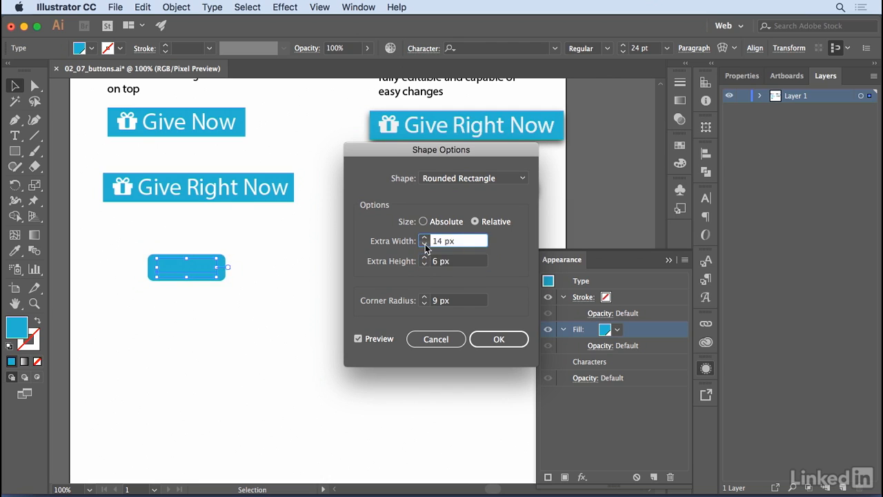
click(425, 245)
click(426, 300)
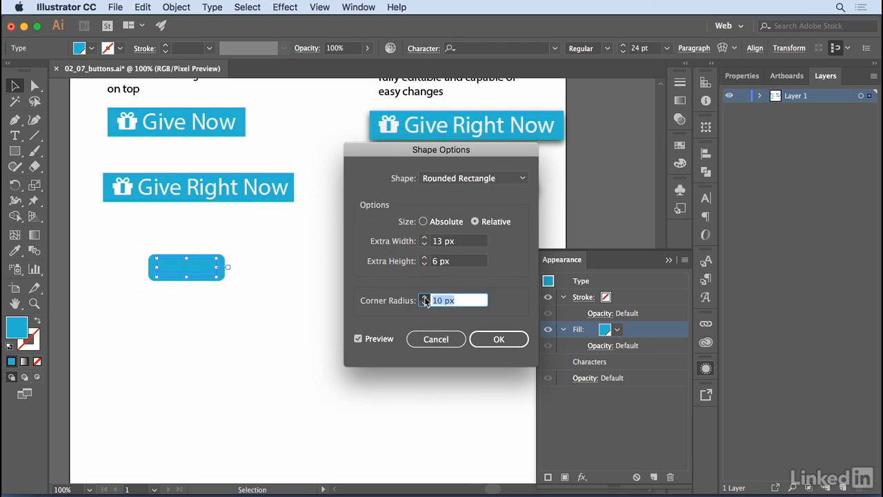
click(425, 297)
click(426, 304)
click(424, 244)
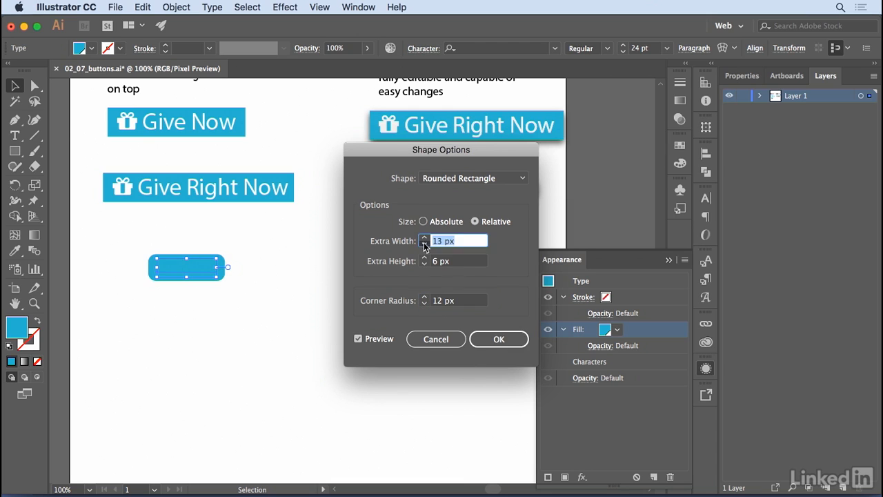
click(499, 339)
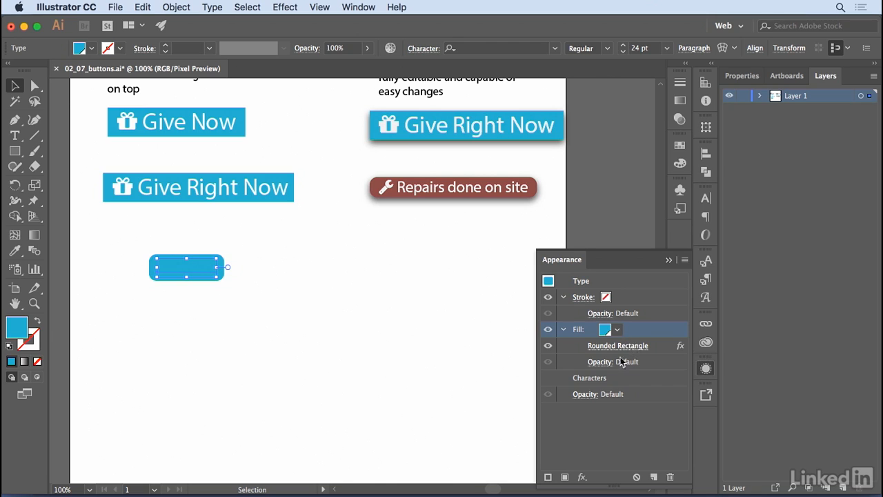
Step: Add a second fill above the rounded rectangle fill and colour it very light blue
click(570, 475)
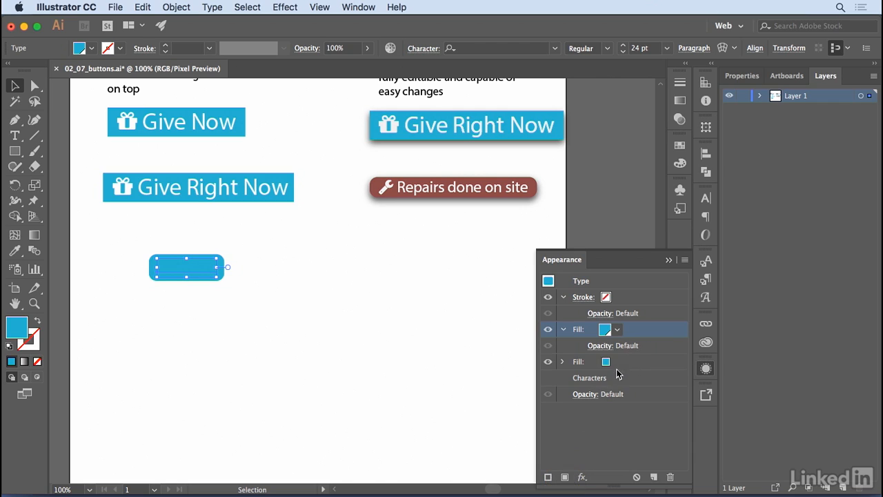
click(562, 362)
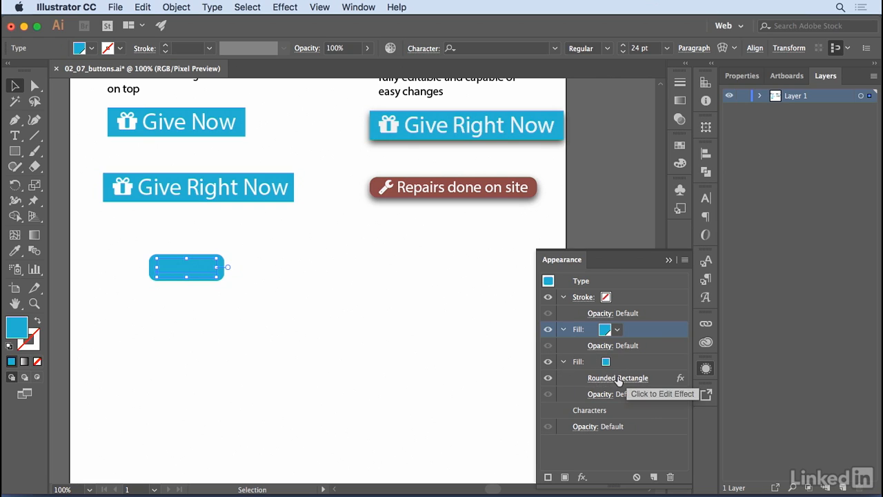
click(605, 330)
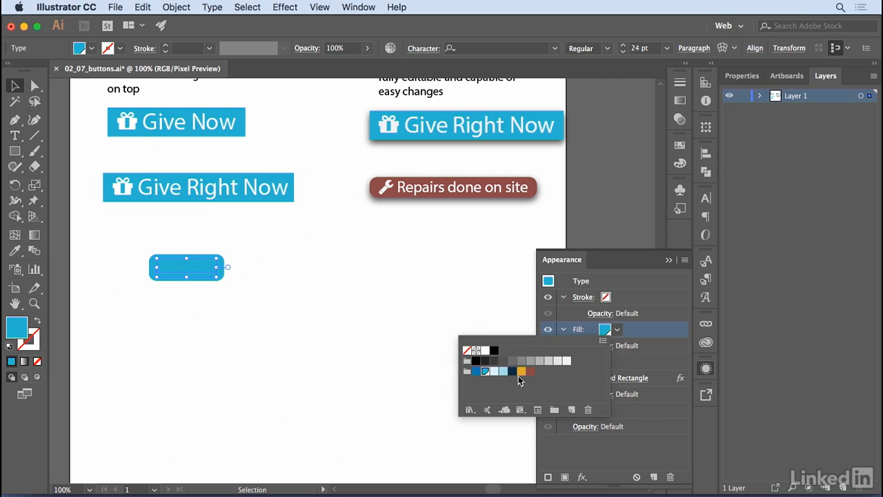
click(493, 372)
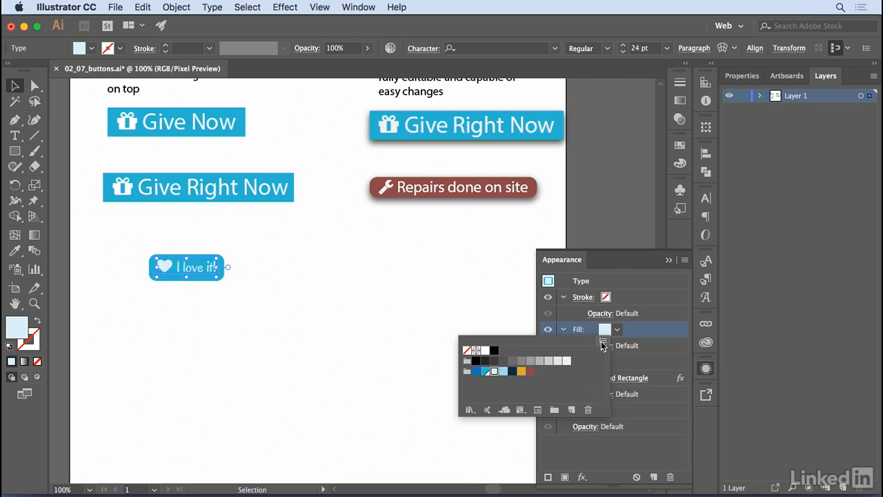
click(654, 412)
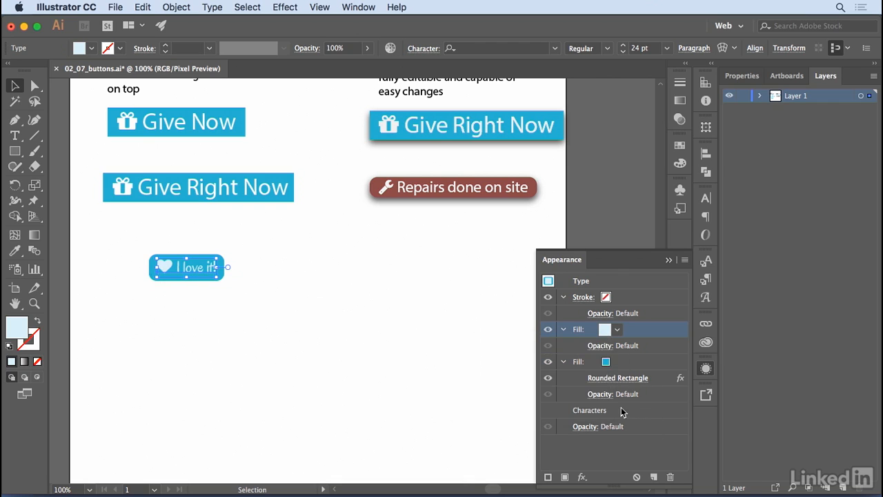
Step: Add a Drop Shadow effect to the blue rounded rectangle fill, previewed, with X and Y offsets of 5 px
click(629, 364)
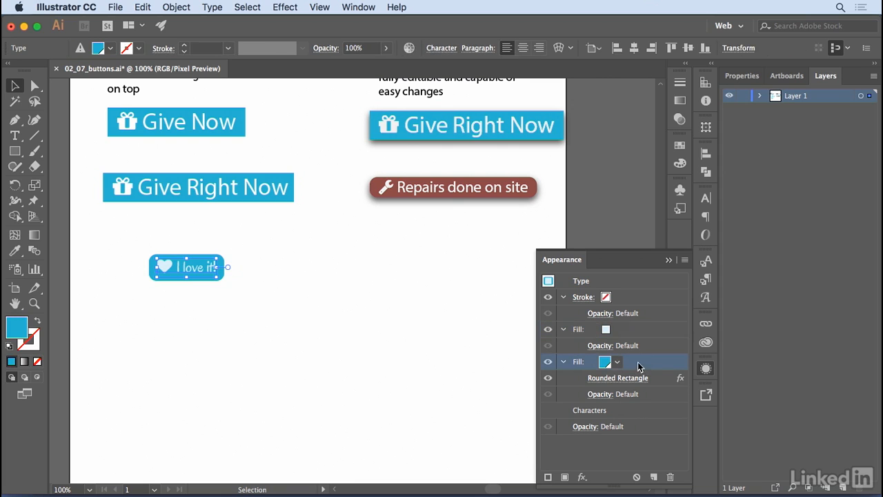
click(286, 7)
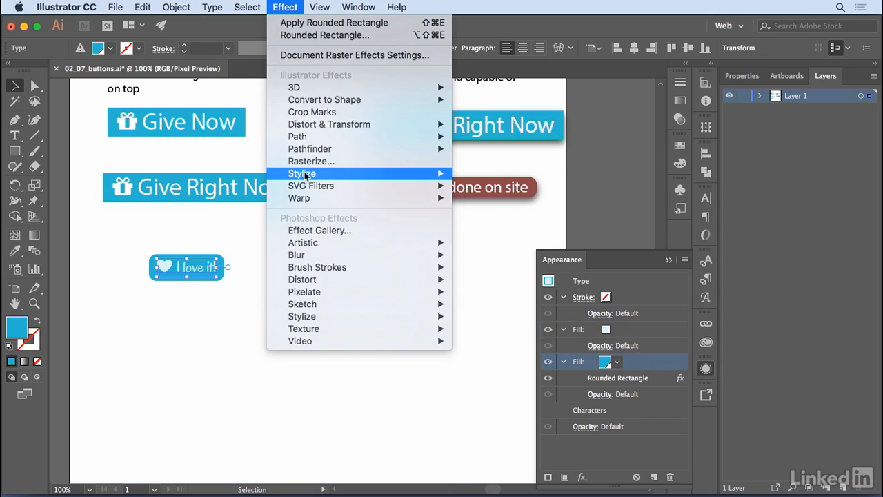
mouse_move(304, 174)
click(479, 174)
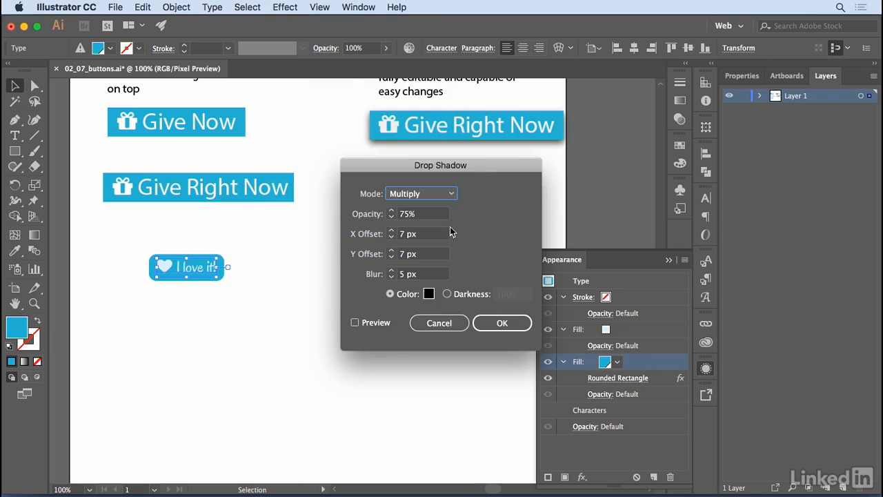
click(355, 323)
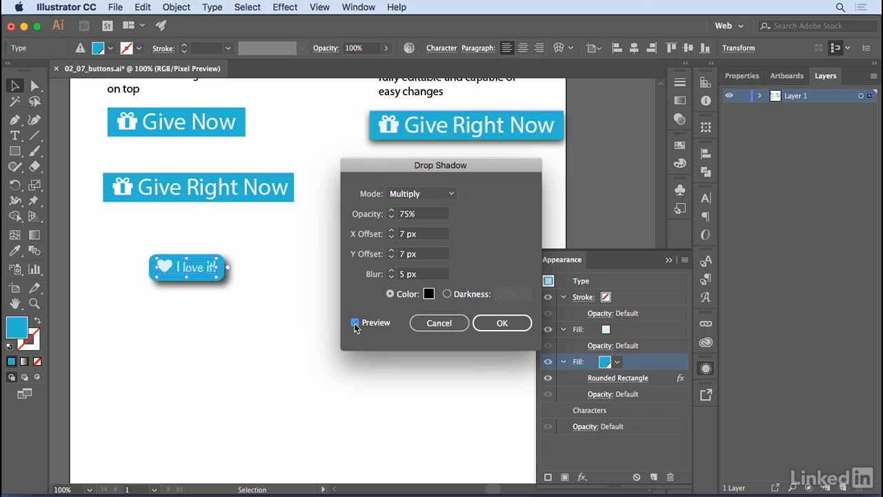
click(391, 237)
click(391, 237)
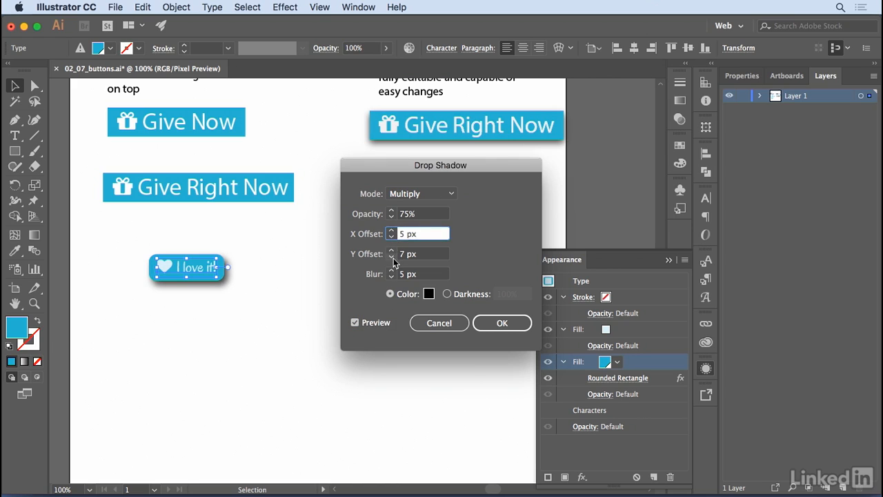
click(391, 257)
click(391, 257)
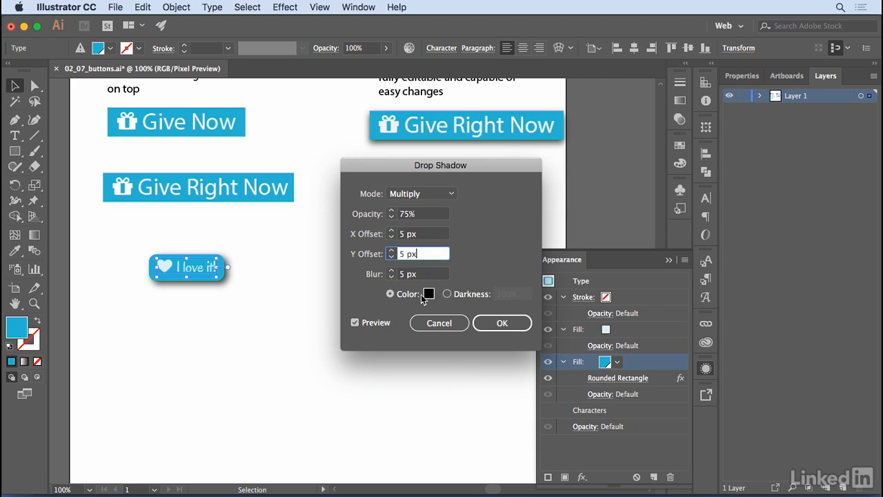
Step: Switch the shadow from Color to Darkness at 75%, apply it, and deselect the button
click(447, 294)
text(75)
key(Return)
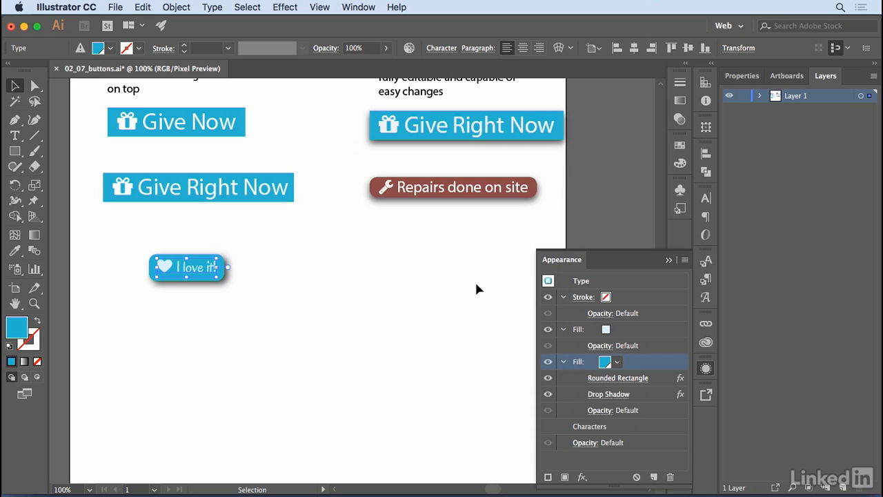
click(207, 327)
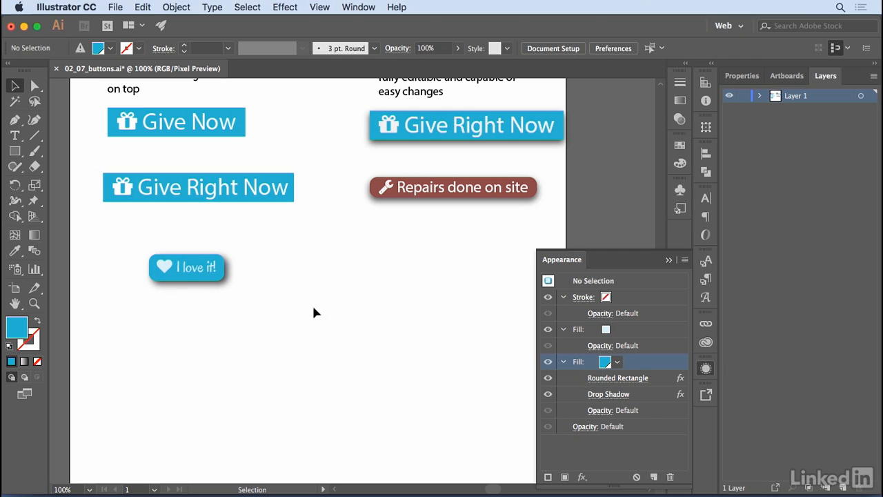
Step: Duplicate the "I love it!" button directly beneath itself and change the copy's text to "I really love it!"
drag(205, 273, 200, 317)
double_click(190, 316)
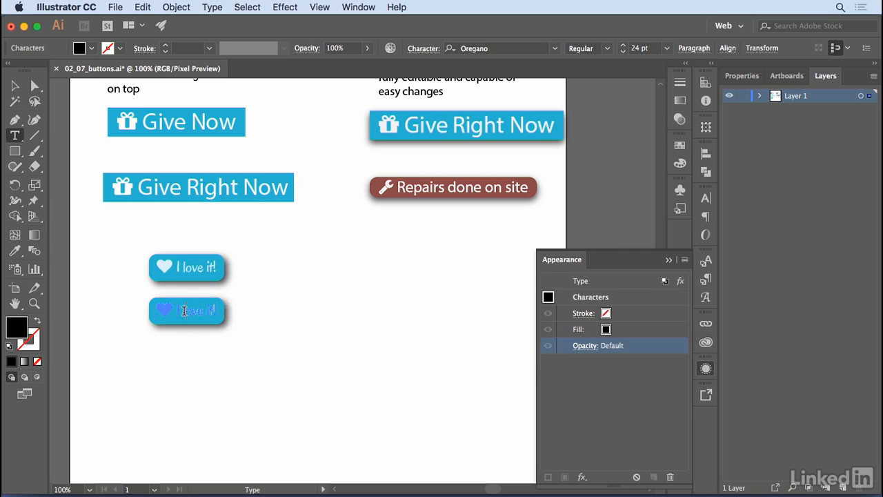
text(really)
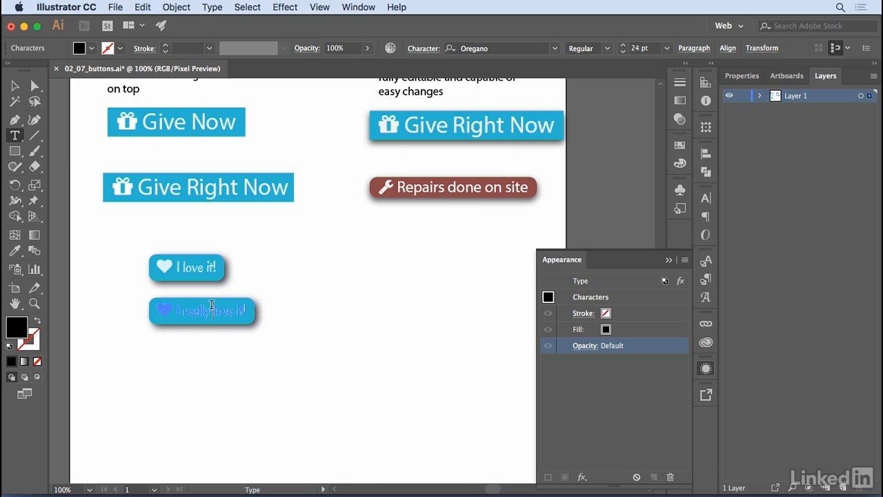
key(Escape)
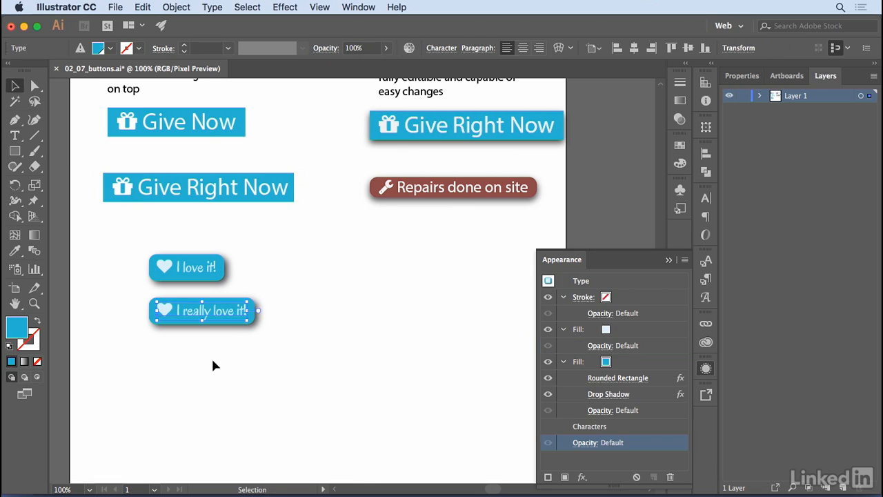
click(212, 365)
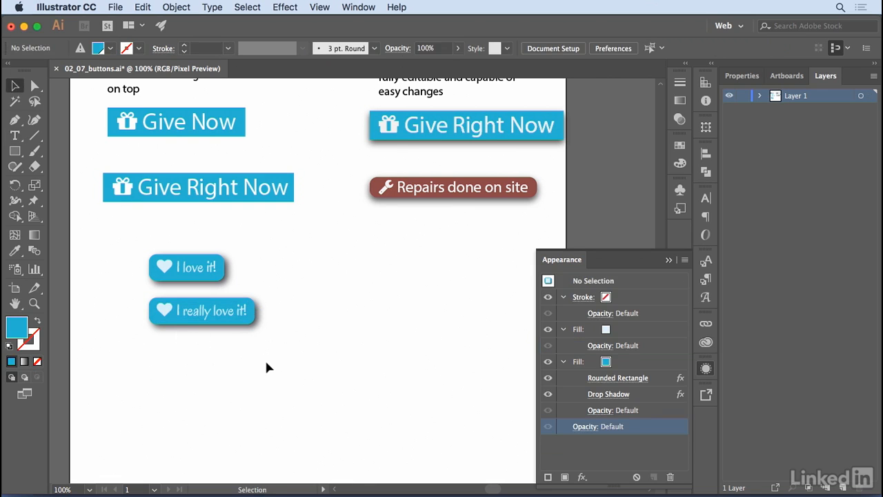